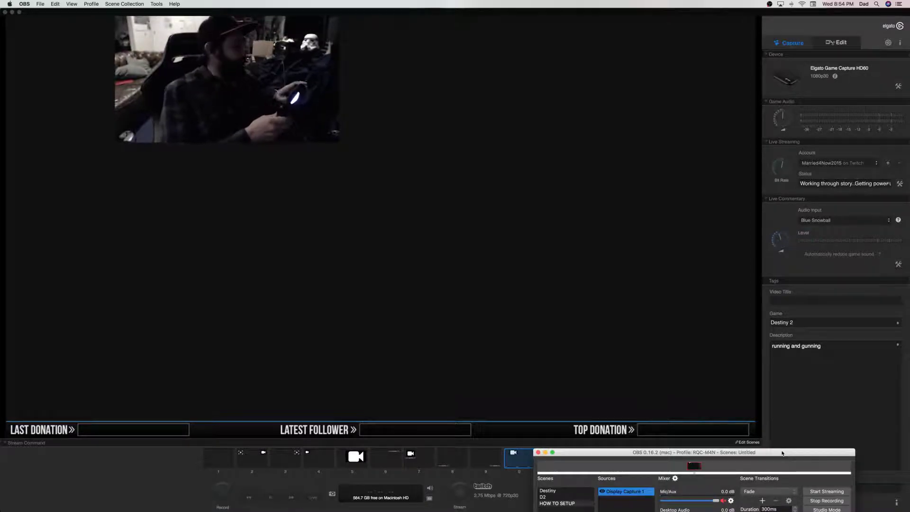
# - Bring up the setup notes, then raise the OBS window to show its controls and park it low again
pyautogui.press('super+Tab')
pyautogui.press('super+Tab')
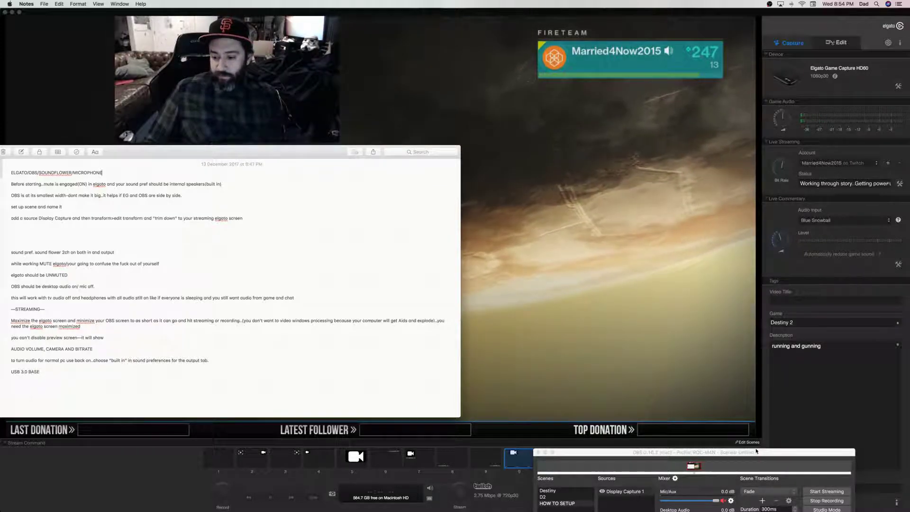
pyautogui.moveTo(756, 452); pyautogui.dragTo(757, 398)
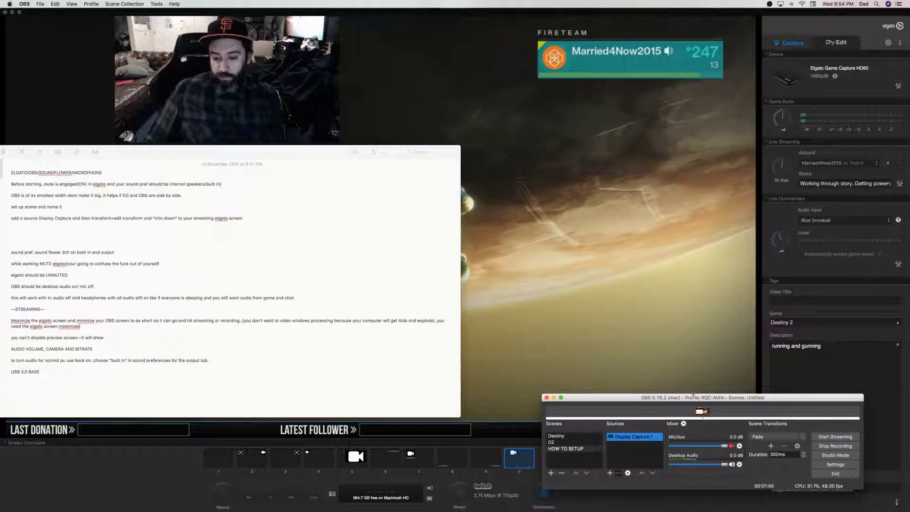
pyautogui.moveTo(693, 394); pyautogui.dragTo(717, 466)
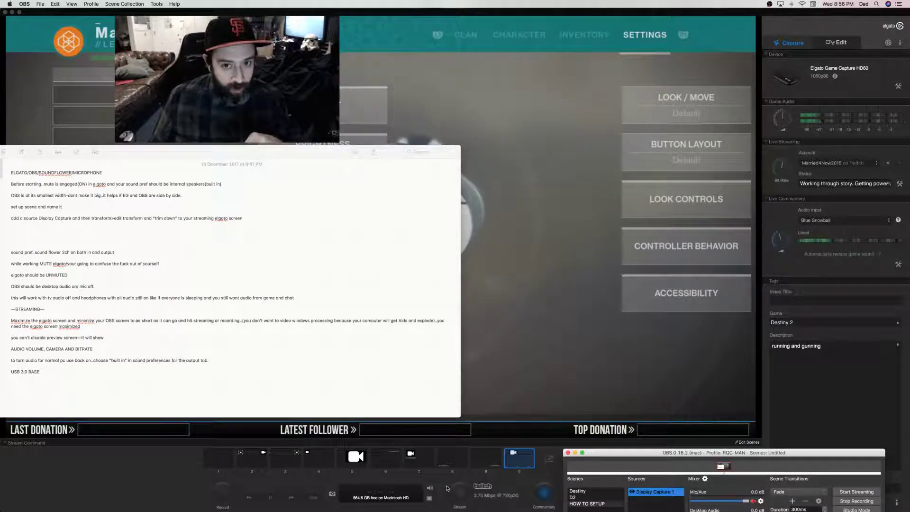
# - Check the sound output device in the System Preferences Sound settings, then return to the setup notes
pyautogui.press('super+Tab')
pyautogui.press('super+Tab')
pyautogui.press('super+Tab')
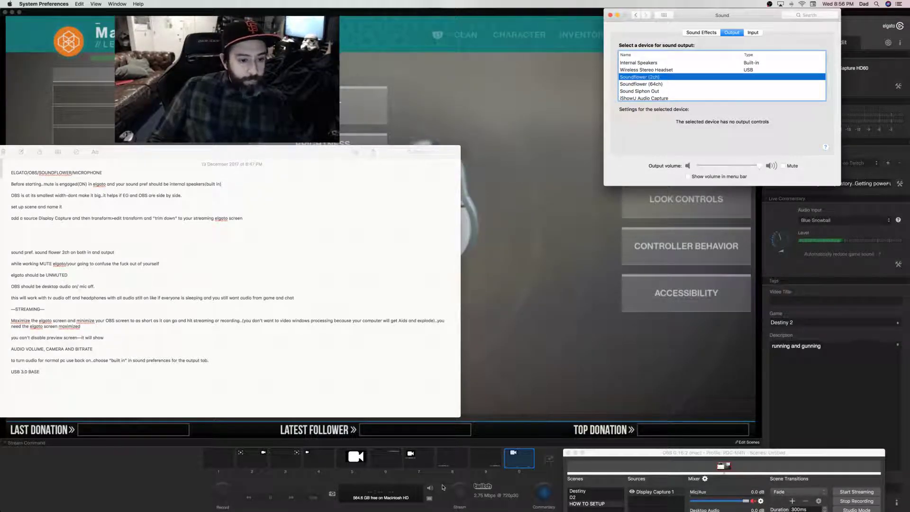
pyautogui.click(572, 212)
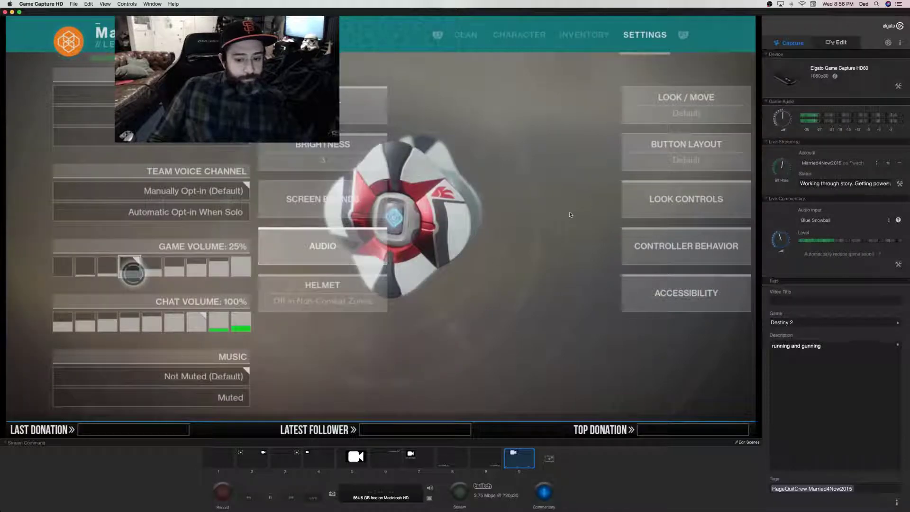
pyautogui.press('super+Tab')
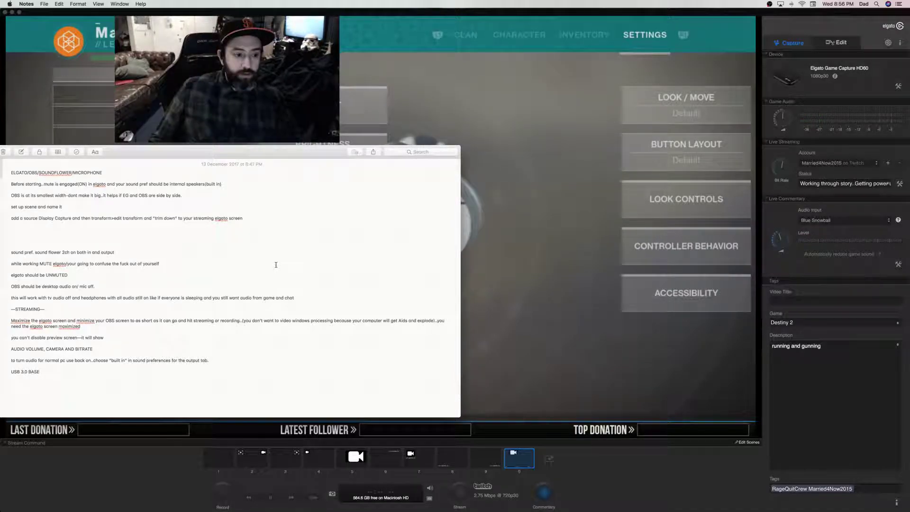
# - Switch to OBS, open the transform settings of Display Capture 1 and move the dialog clear of the OBS window
pyautogui.moveTo(450, 506)
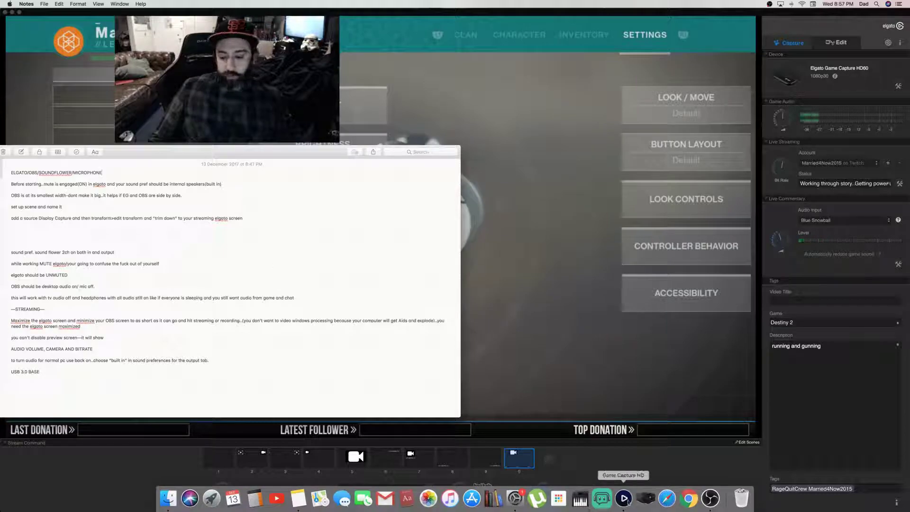
pyautogui.click(711, 499)
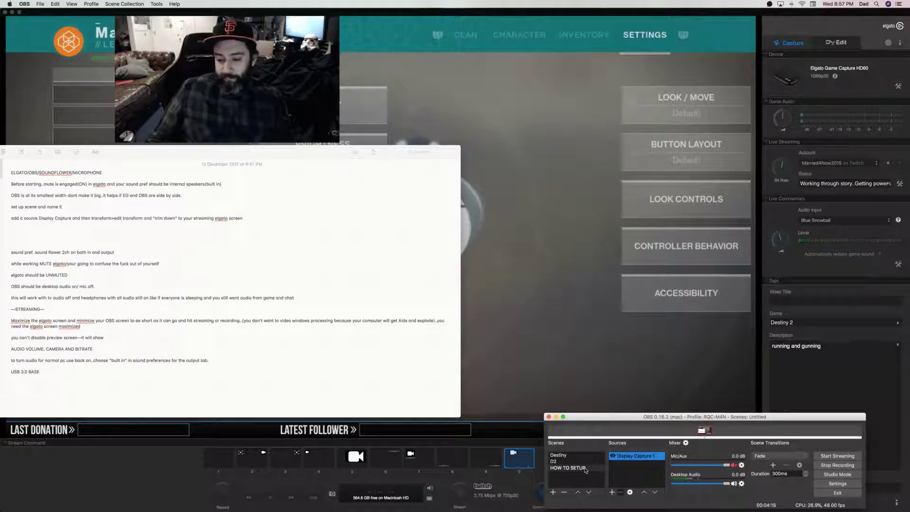
pyautogui.rightClick(632, 459)
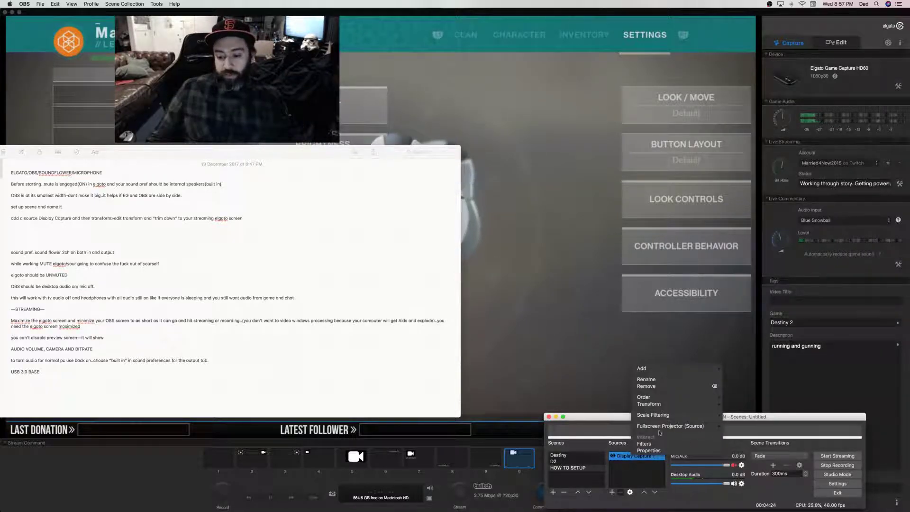
pyautogui.moveTo(663, 405)
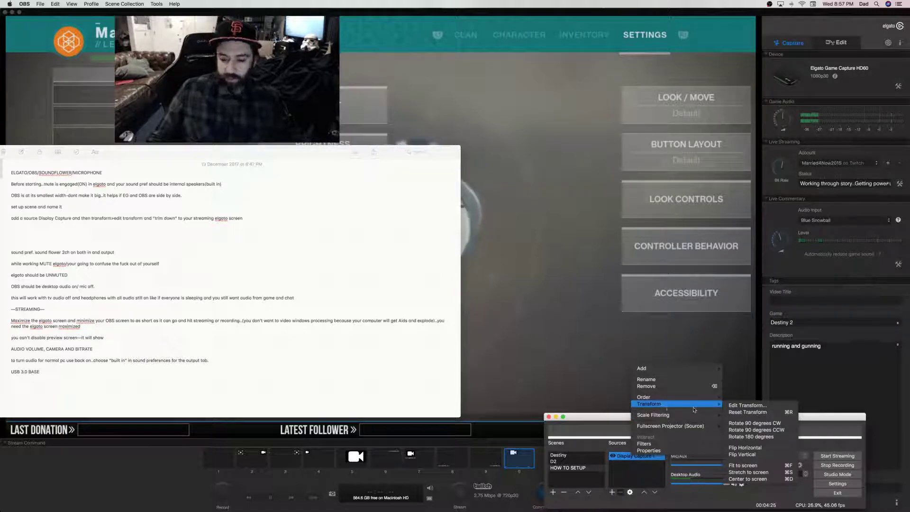
pyautogui.click(734, 406)
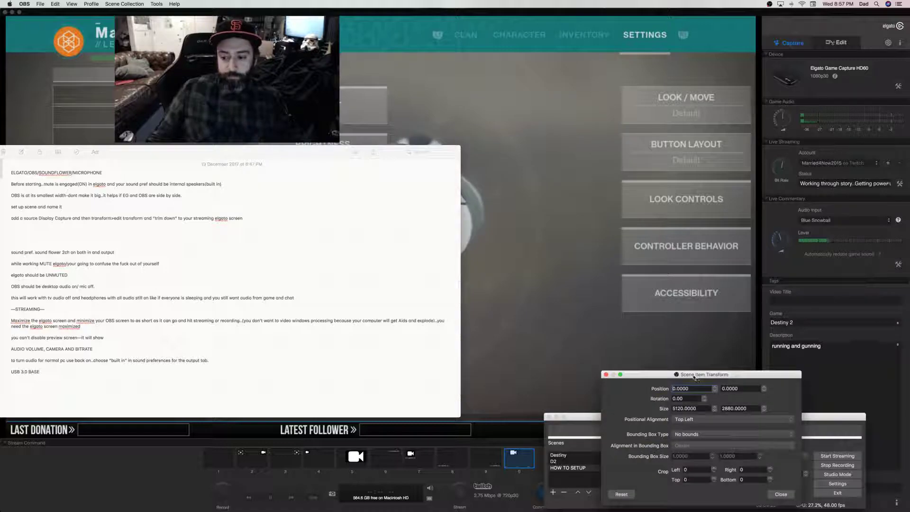
pyautogui.moveTo(688, 374); pyautogui.dragTo(418, 375)
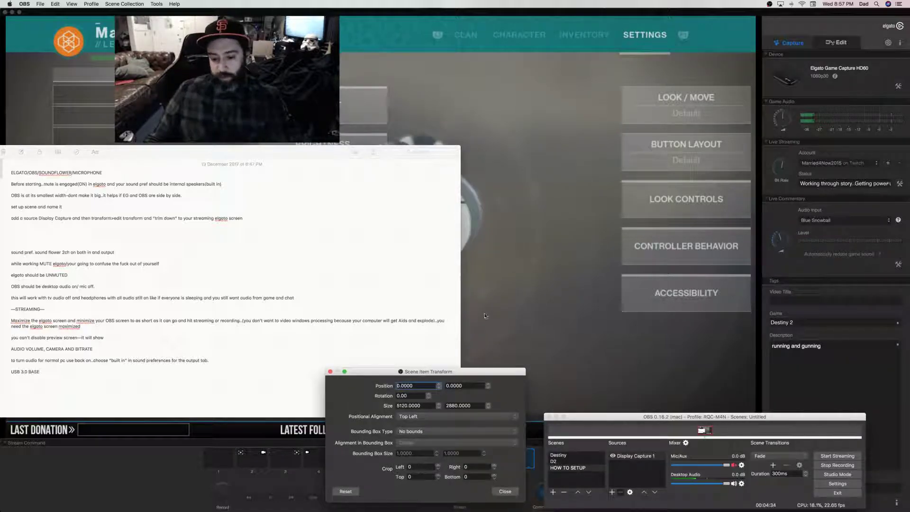
# - Enlarge the OBS preview and try cropping the bottom of Display Capture 1 by 40, 140 and 450
pyautogui.moveTo(627, 412); pyautogui.dragTo(628, 323)
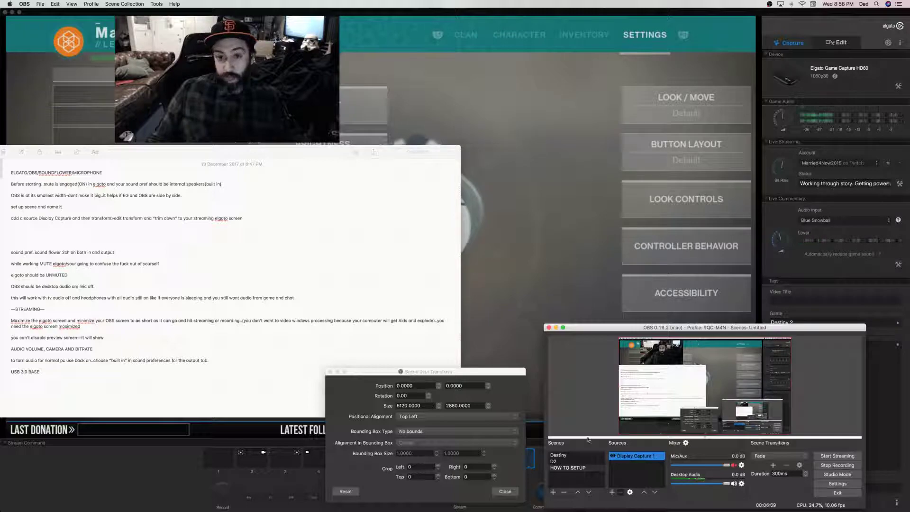
pyautogui.click(476, 478)
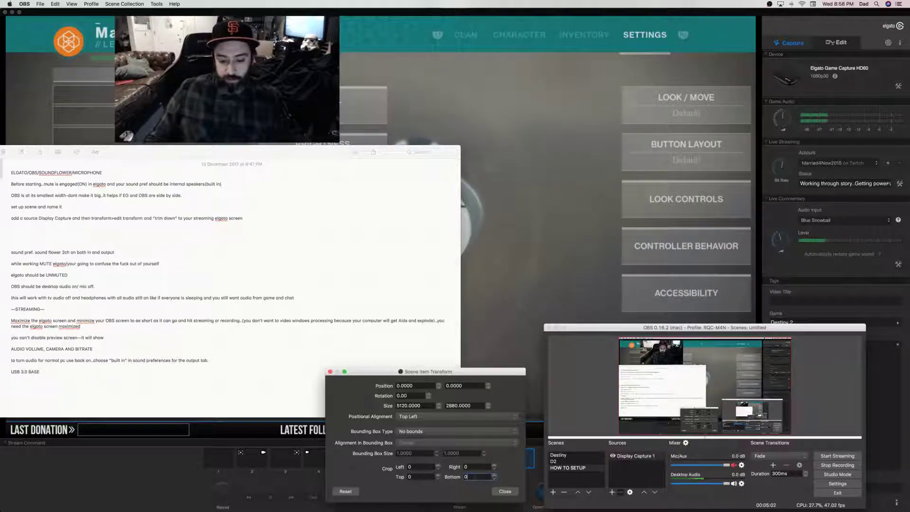
pyautogui.press('BackSpace')
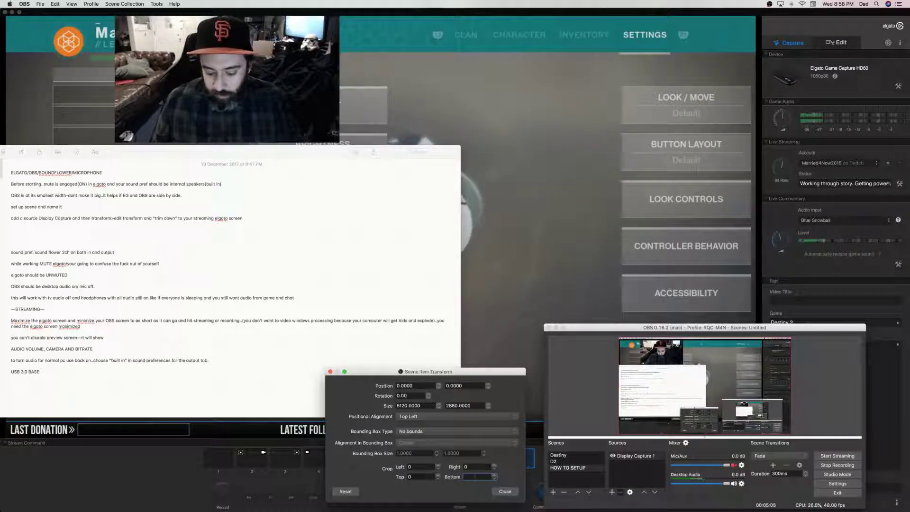
pyautogui.write('4')
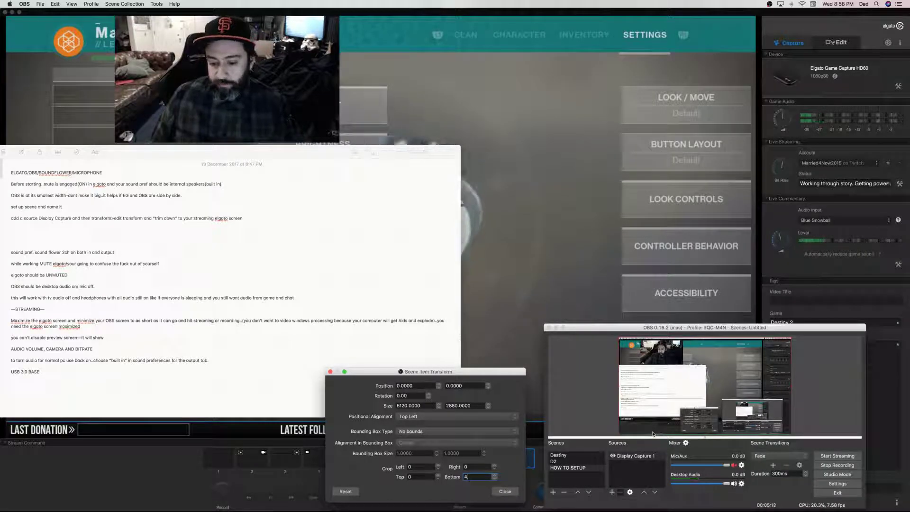
pyautogui.write('0')
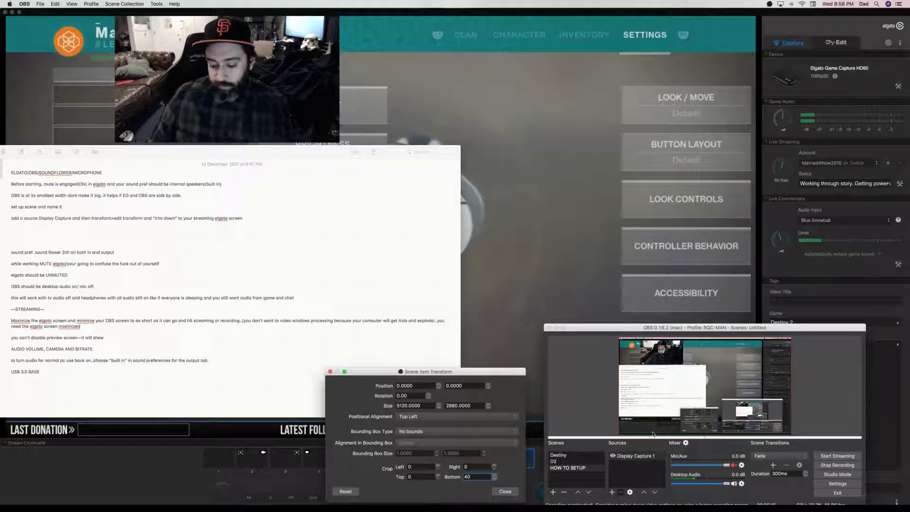
pyautogui.click(466, 478)
pyautogui.write('1')
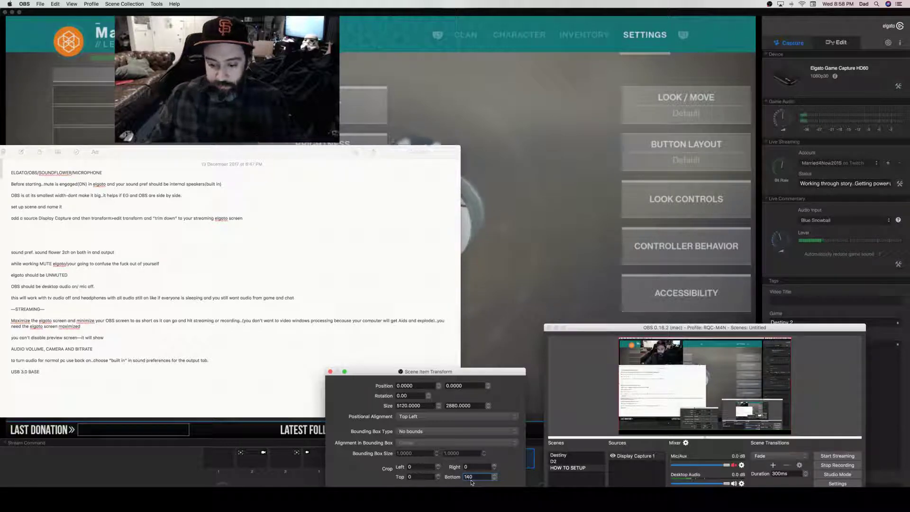
pyautogui.press('BackSpace')
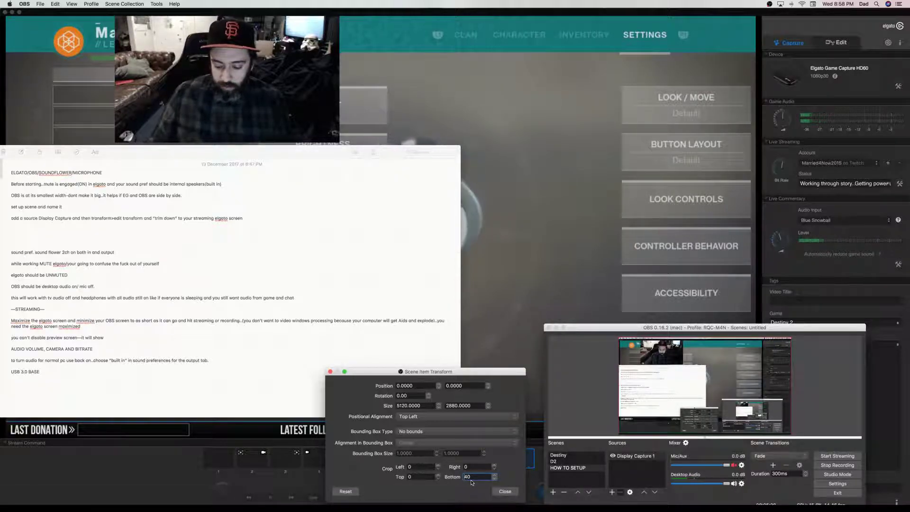
pyautogui.write('450')
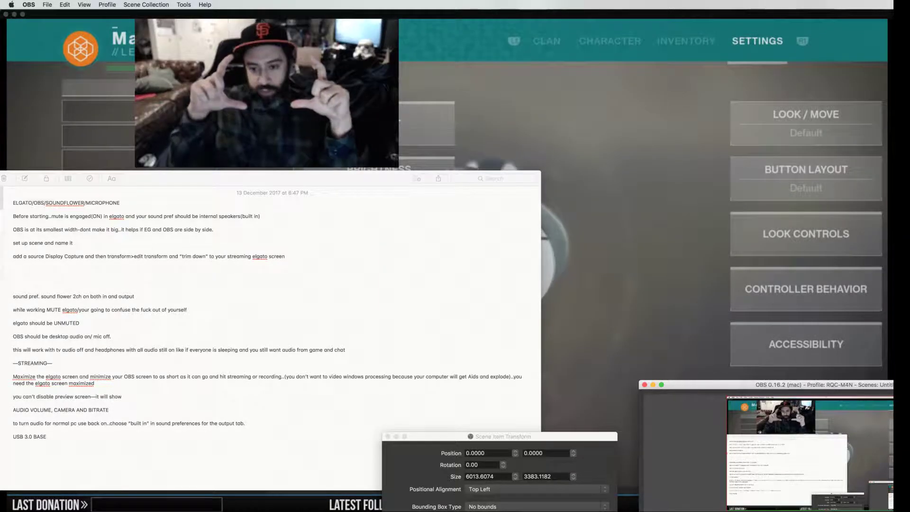
# - Reset the transform of Display Capture 1 to remove the trial cropping and resizing
pyautogui.rightClick(748, 428)
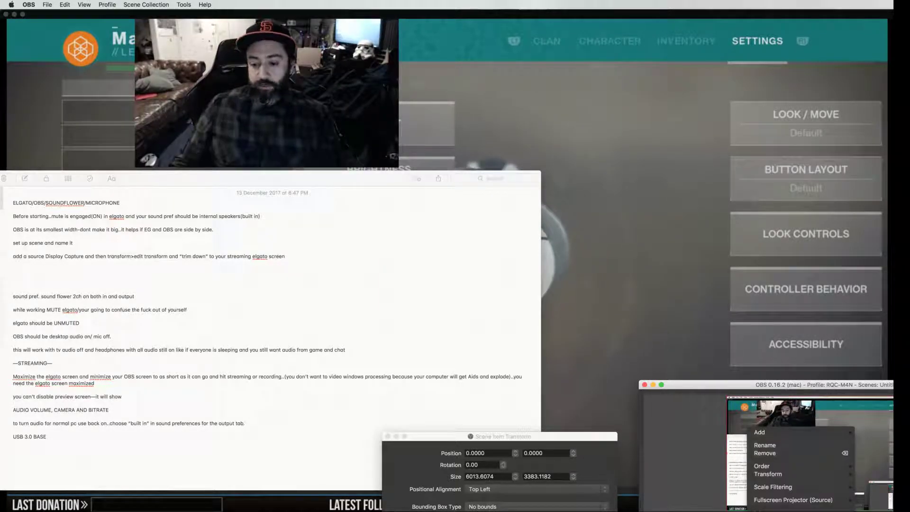
pyautogui.moveTo(773, 474)
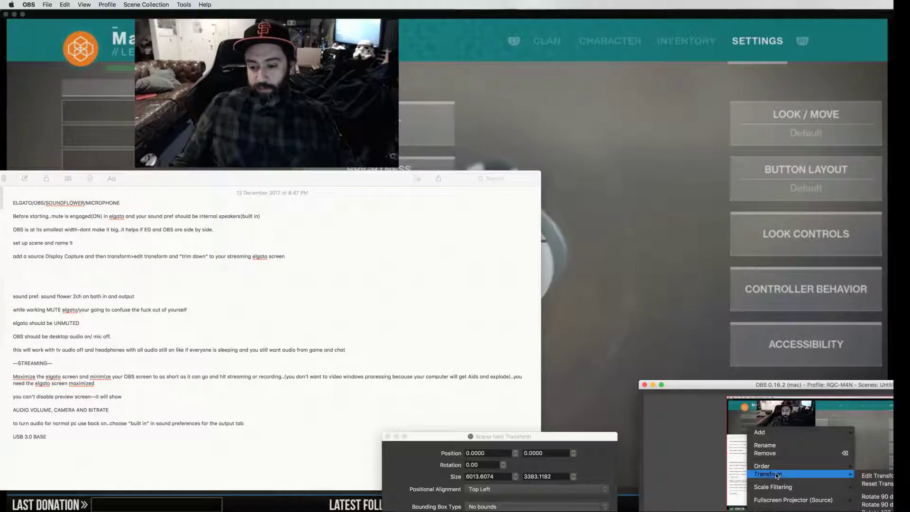
pyautogui.click(860, 476)
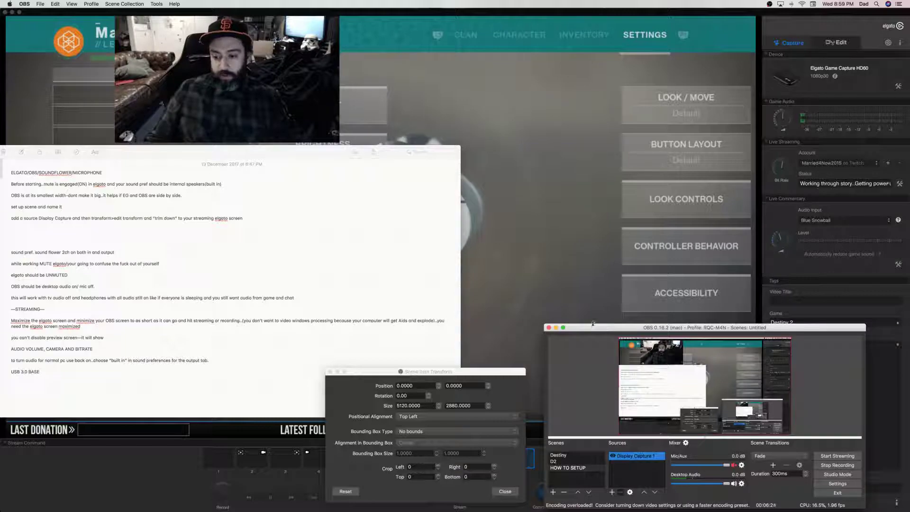
# - Shrink the OBS window to its shortest height, park it low on the screen and close the transform settings
pyautogui.moveTo(594, 328); pyautogui.dragTo(592, 383)
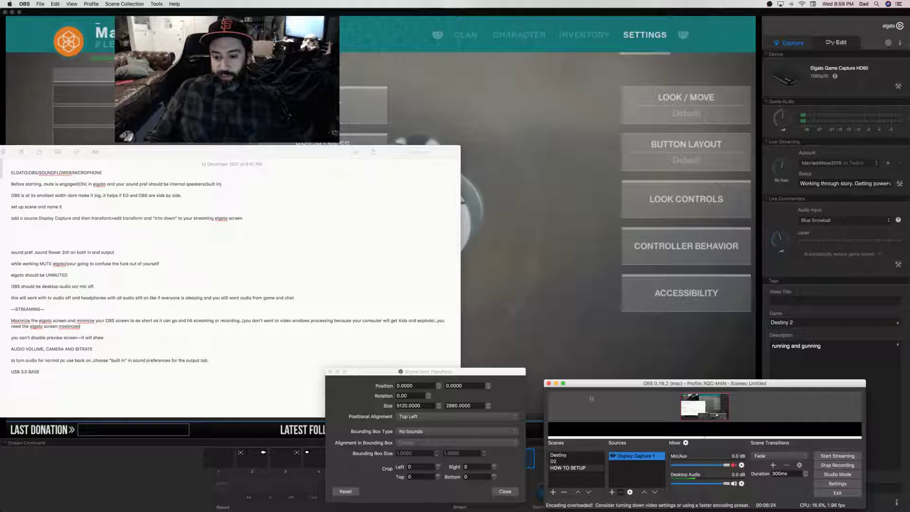
pyautogui.moveTo(592, 398); pyautogui.dragTo(593, 408)
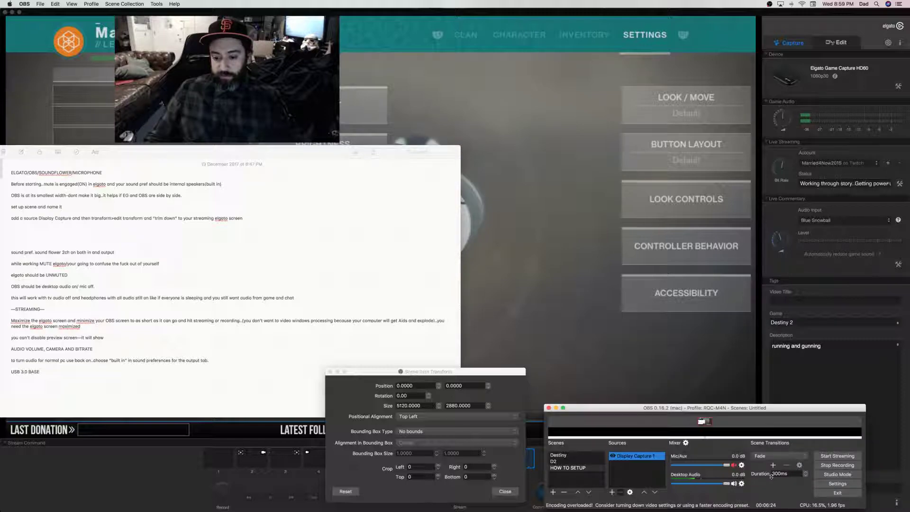
pyautogui.moveTo(749, 405); pyautogui.dragTo(755, 461)
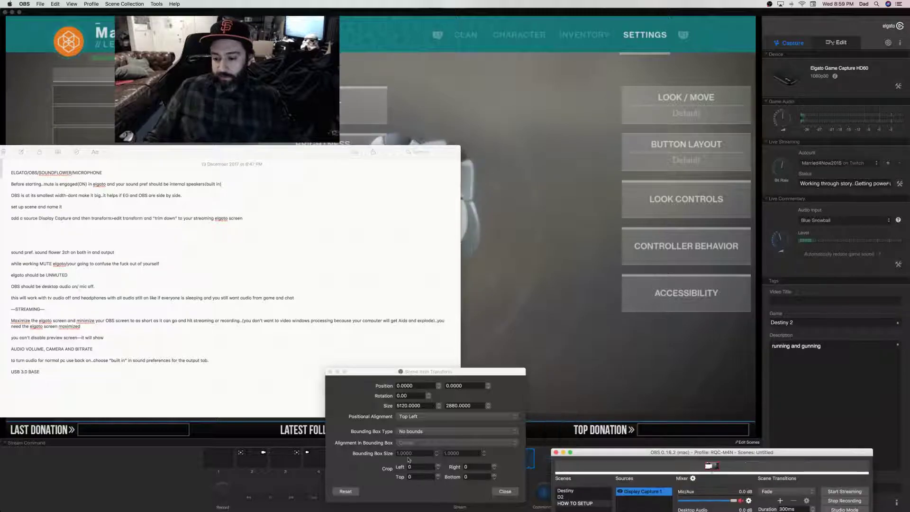
pyautogui.click(330, 373)
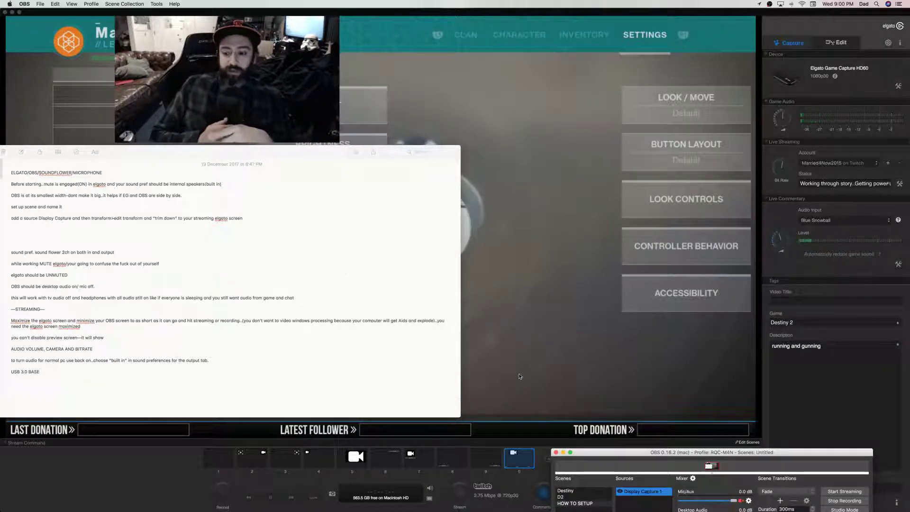
pyautogui.moveTo(583, 450); pyautogui.dragTo(573, 399)
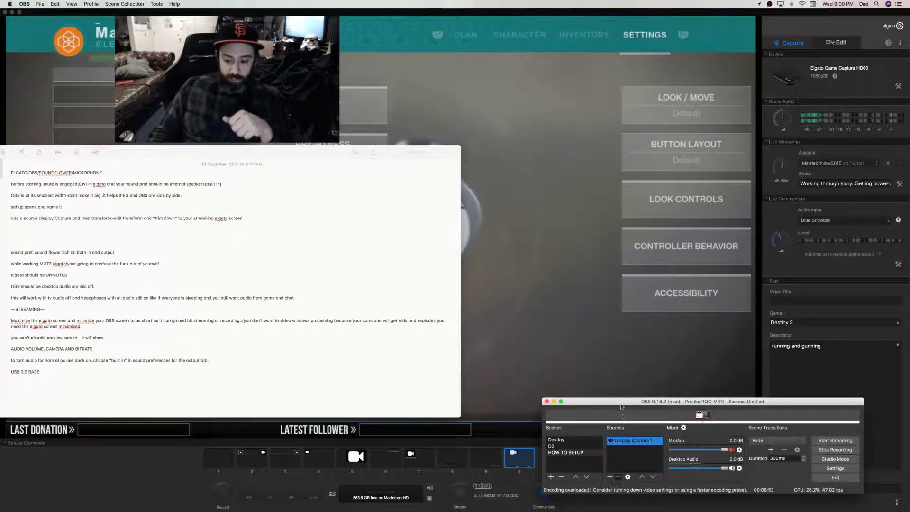
pyautogui.moveTo(619, 402); pyautogui.dragTo(644, 452)
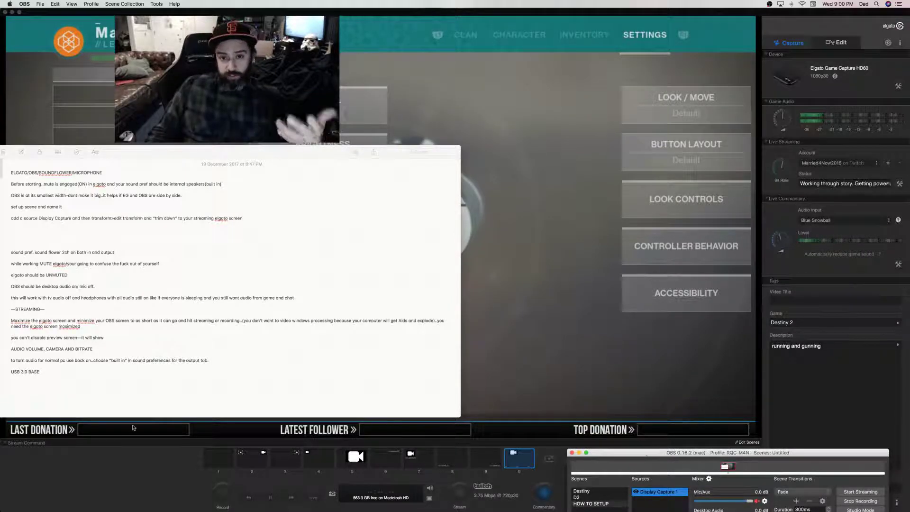
# - Switch to Elgato Game Capture HD and preview several scenes, ending on the one with the webcam and donation bar
pyautogui.click(163, 475)
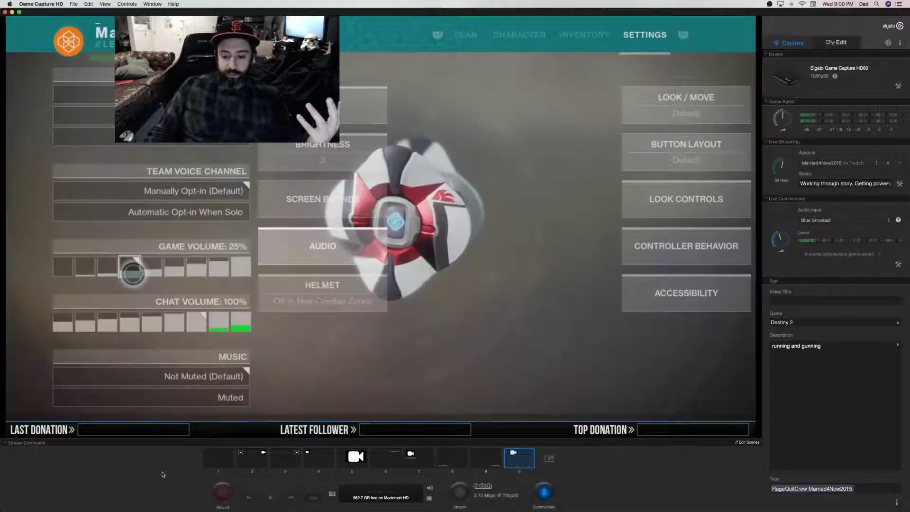
pyautogui.click(487, 463)
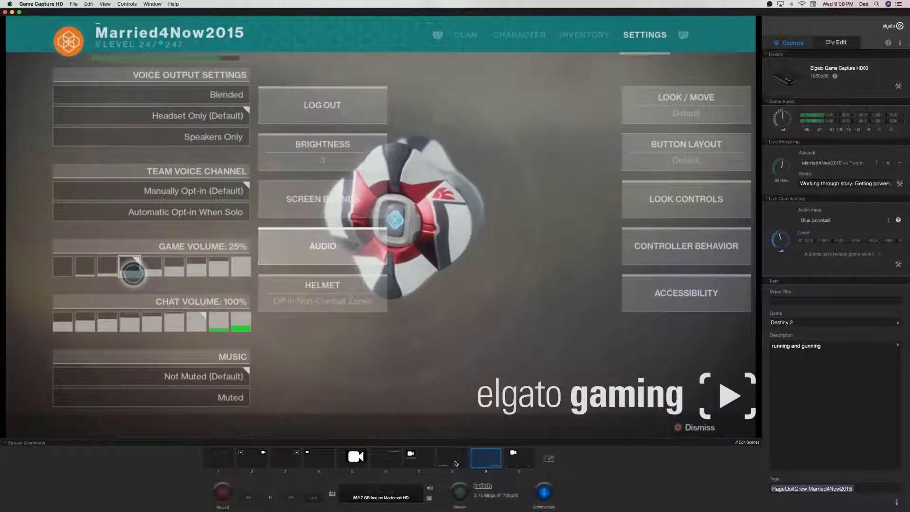
pyautogui.click(454, 462)
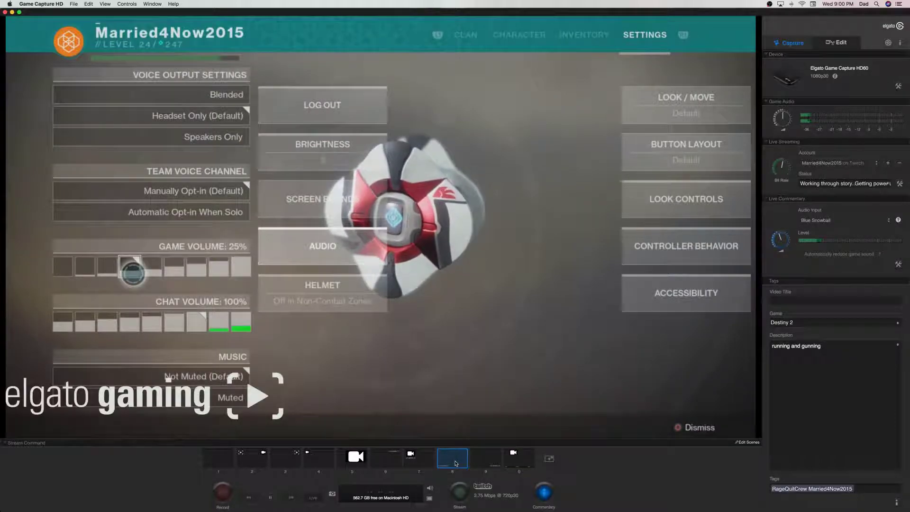
pyautogui.click(389, 464)
pyautogui.click(323, 463)
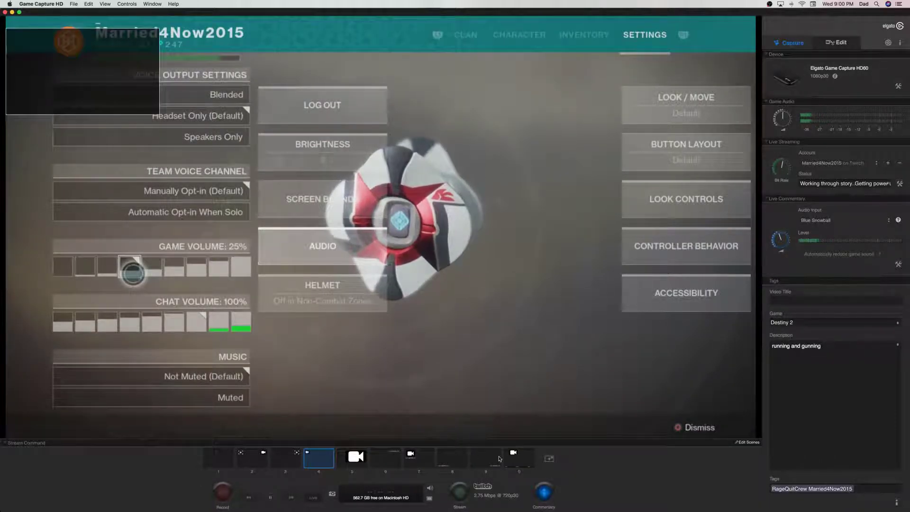
pyautogui.click(518, 462)
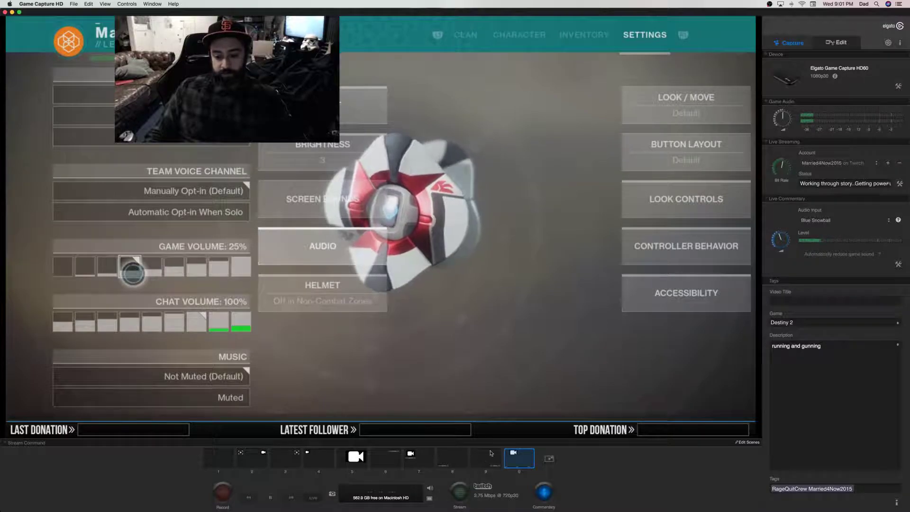
# - Choose HD Pro Webcam C920 #6 for the scene's overlays, move the webcam overlay toward the upper middle and enlarge it slightly
pyautogui.click(550, 461)
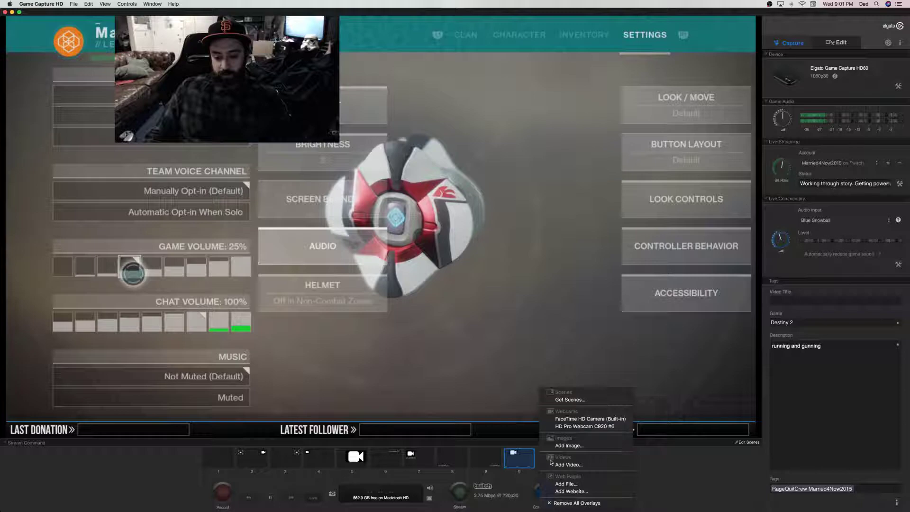
pyautogui.click(572, 427)
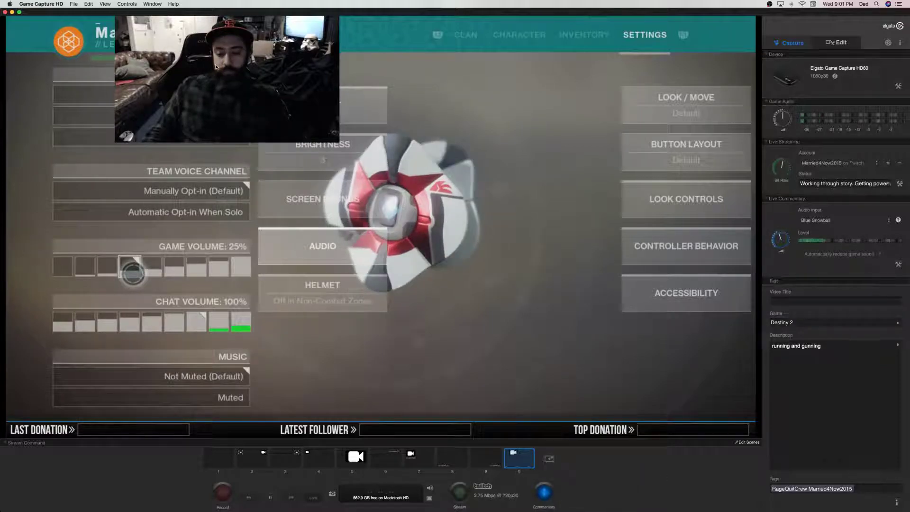
pyautogui.click(744, 444)
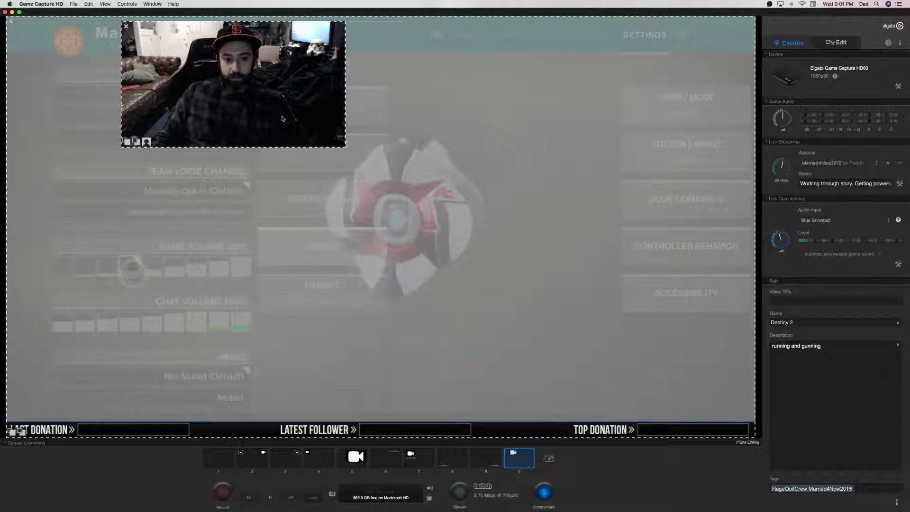
pyautogui.moveTo(282, 118); pyautogui.dragTo(407, 126)
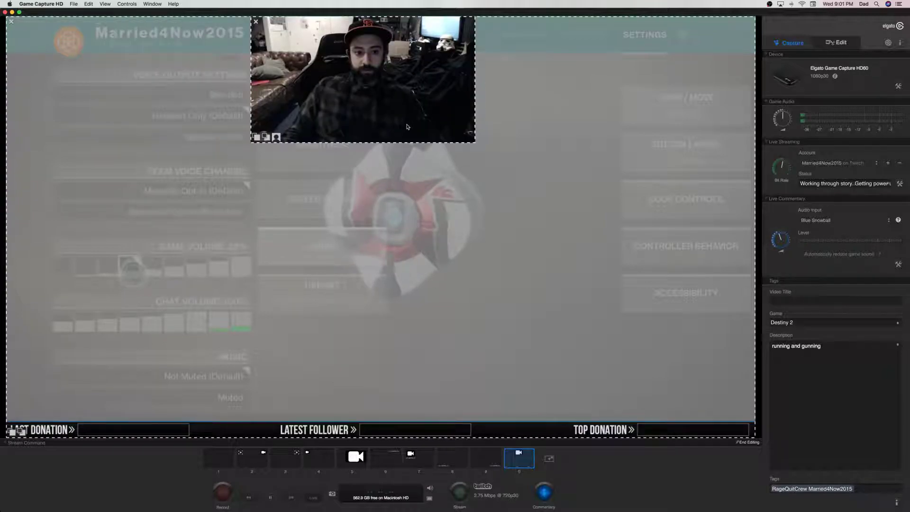
pyautogui.moveTo(479, 148); pyautogui.dragTo(485, 147)
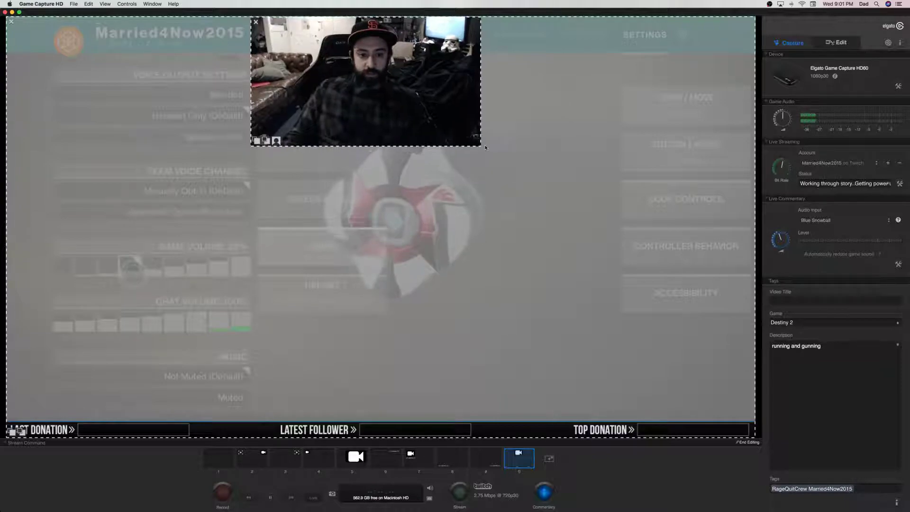
pyautogui.click(753, 444)
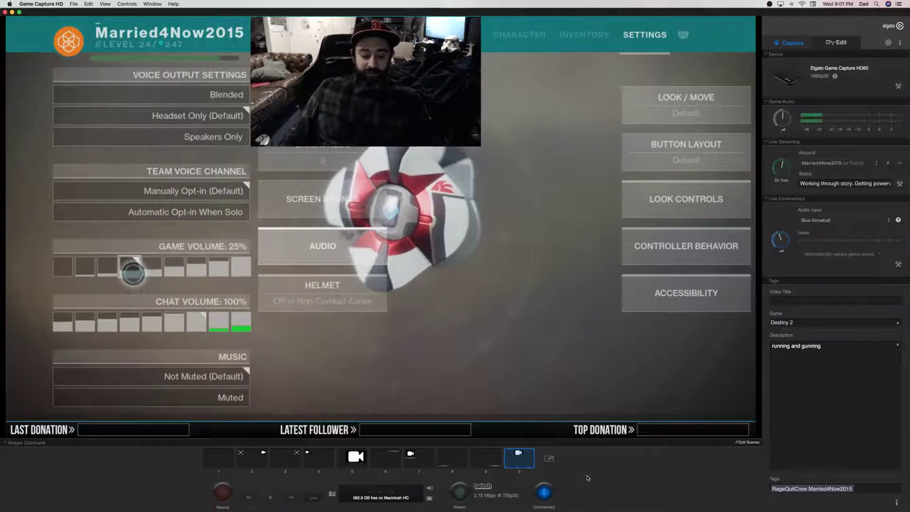
# - Switch to Notes for the setup steps, check the Sound output and input devices in System Preferences, and return to Game Capture HD
pyautogui.press('super+Tab')
pyautogui.press('super+Tab')
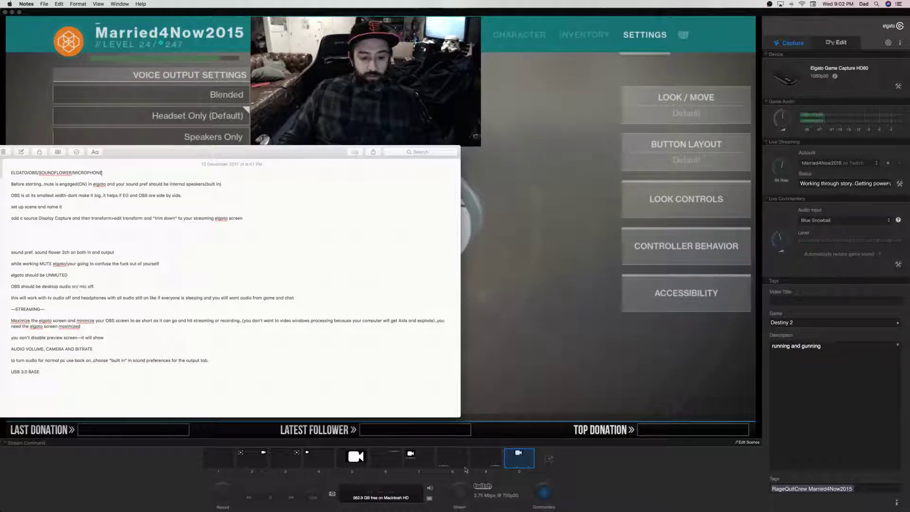
pyautogui.press('super+Tab')
pyautogui.press('super+Tab')
pyautogui.press('super+Tab')
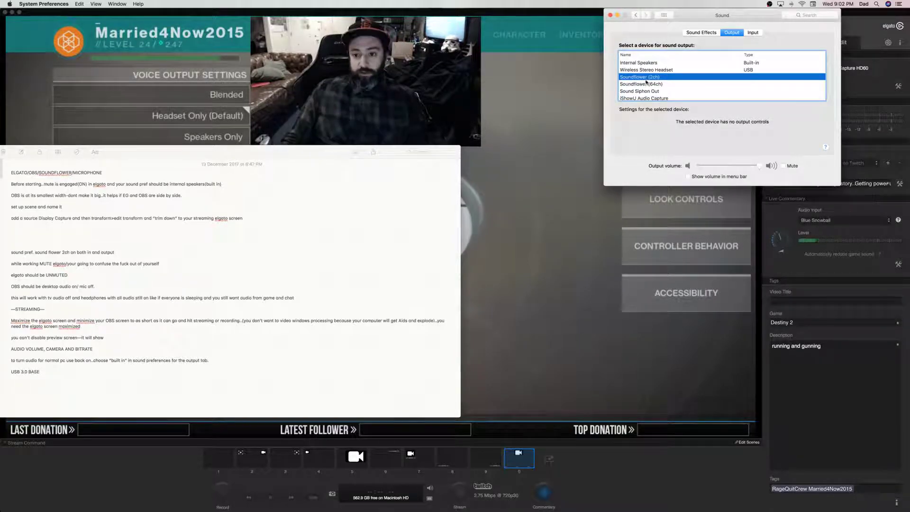
pyautogui.click(753, 32)
pyautogui.click(732, 33)
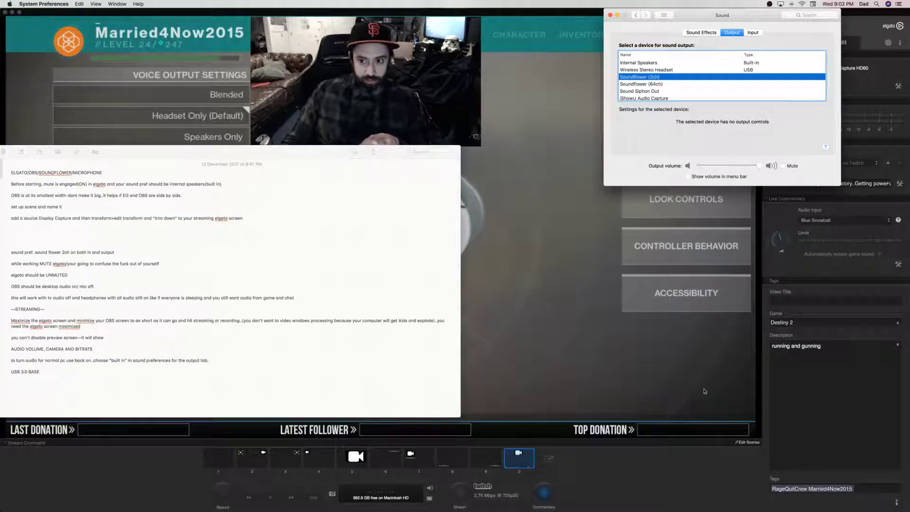
pyautogui.click(584, 402)
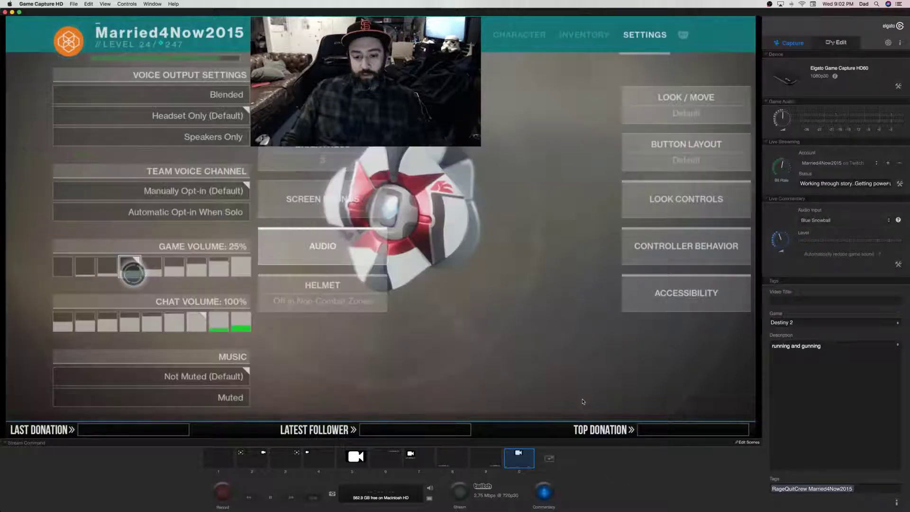
# - Bring up the setup notes and OBS, raise the OBS window to review its audio mixer, and park it low on the screen again
pyautogui.press('super+Tab')
pyautogui.press('super+Tab')
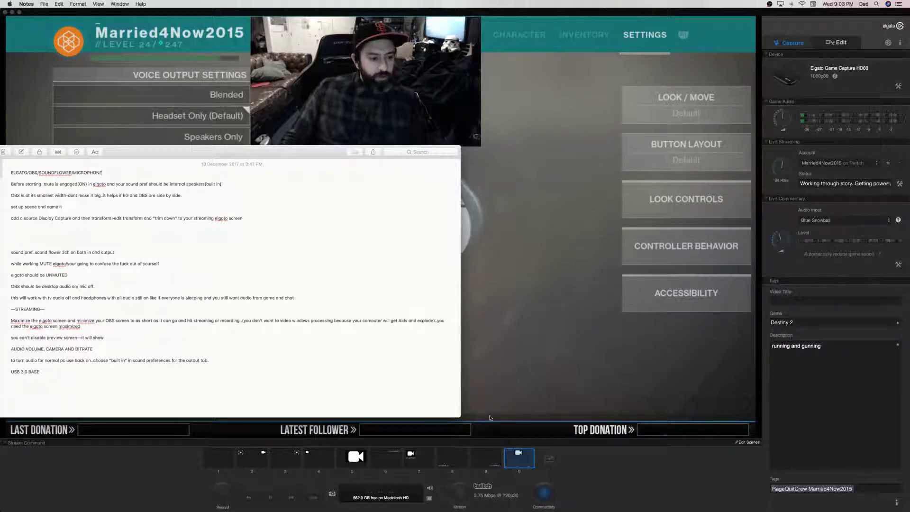
pyautogui.press('super+Tab')
pyautogui.press('super+Tab')
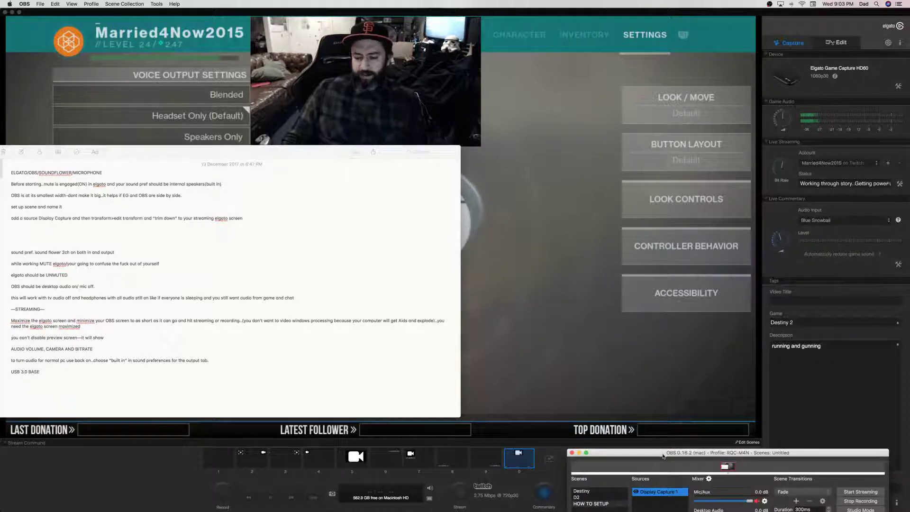
pyautogui.moveTo(663, 456); pyautogui.dragTo(648, 404)
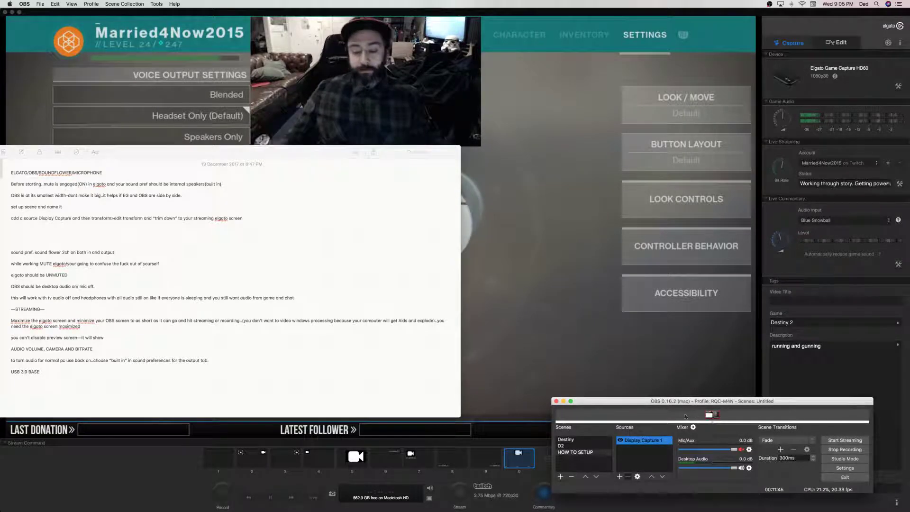
pyautogui.moveTo(727, 403); pyautogui.dragTo(732, 462)
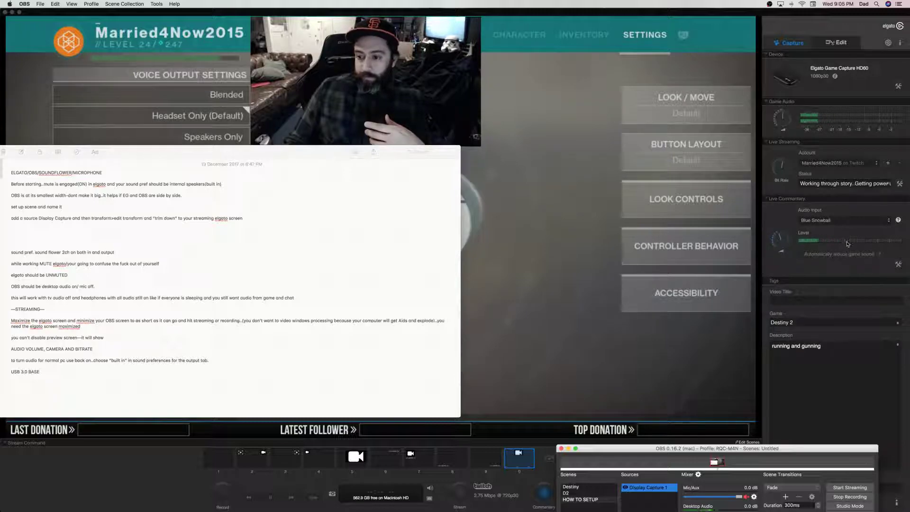
# - Switch to System Preferences to review the sound output device, and return to Game Capture HD
pyautogui.moveTo(784, 247)
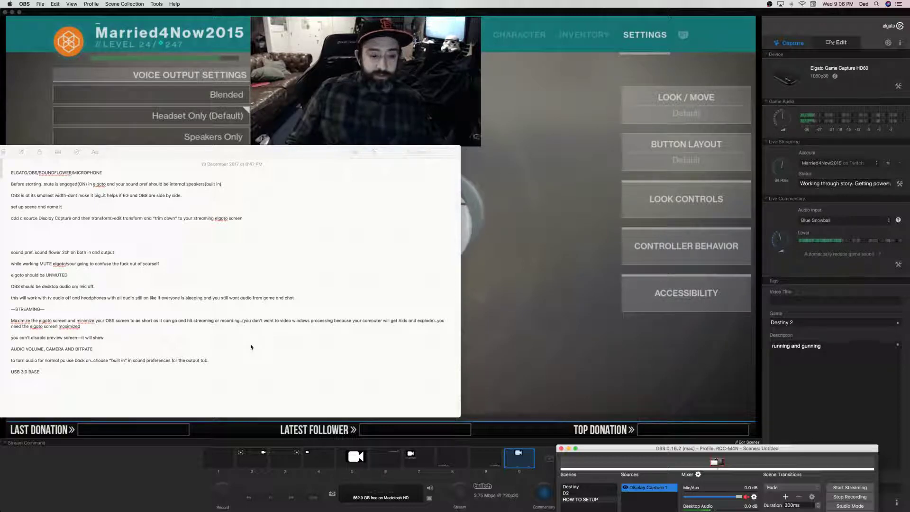
pyautogui.moveTo(782, 166)
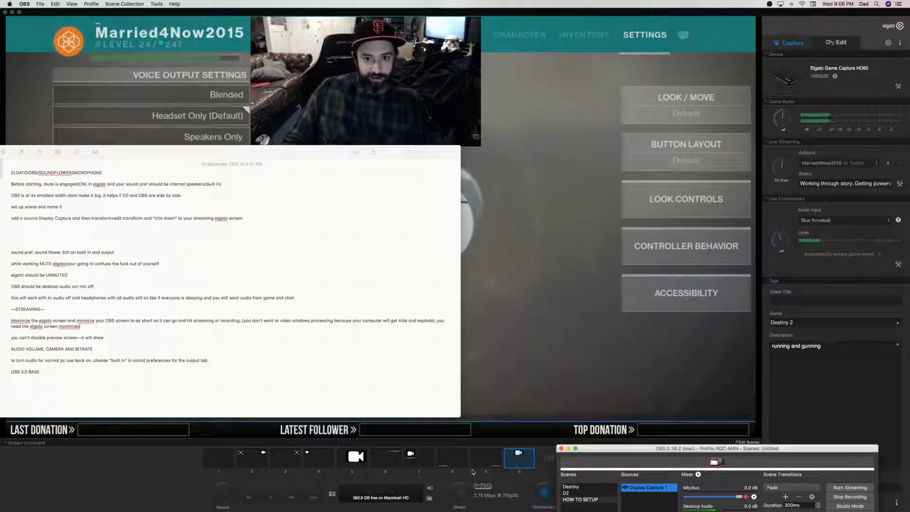
pyautogui.press('super+Tab')
pyautogui.press('super+Tab')
pyautogui.press('super+Tab')
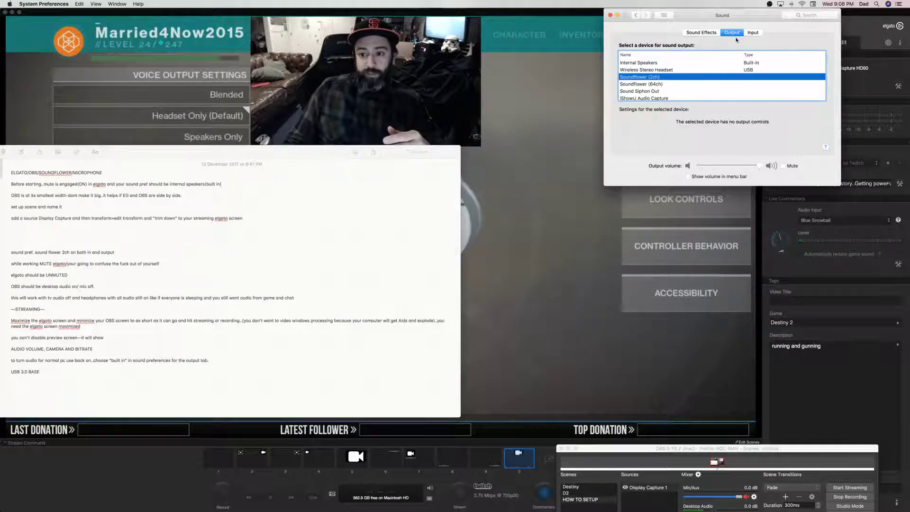
pyautogui.click(567, 133)
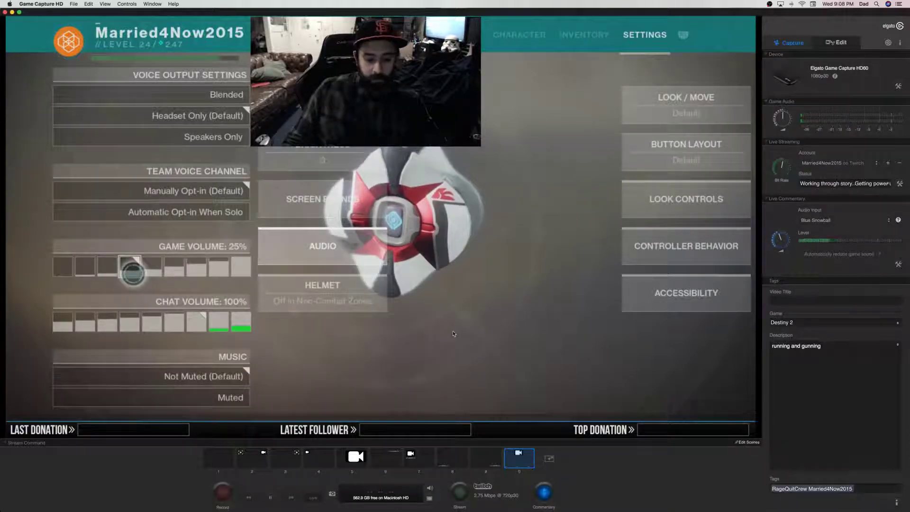
# - Switch to Notes to read the remaining setup and streaming tips, and return to Game Capture HD
pyautogui.press('super+Tab')
pyautogui.press('super+Tab')
pyautogui.press('super+Tab')
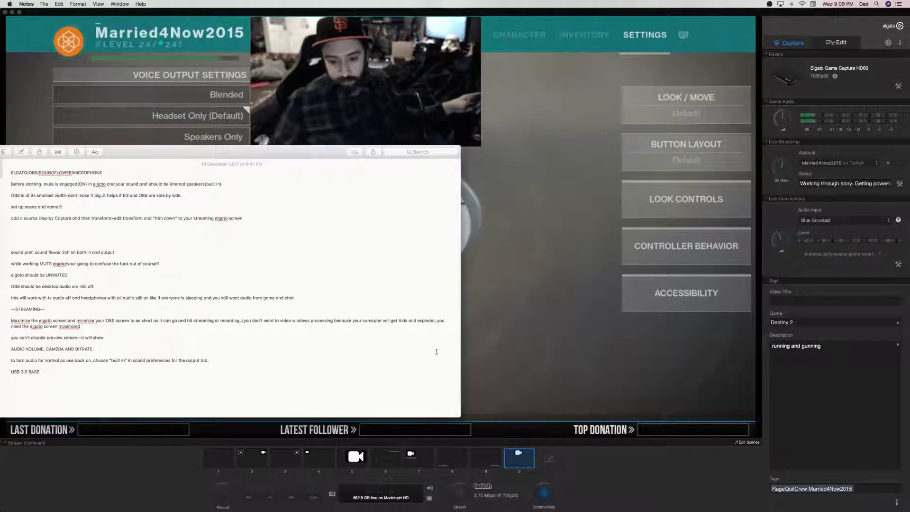
pyautogui.click(498, 332)
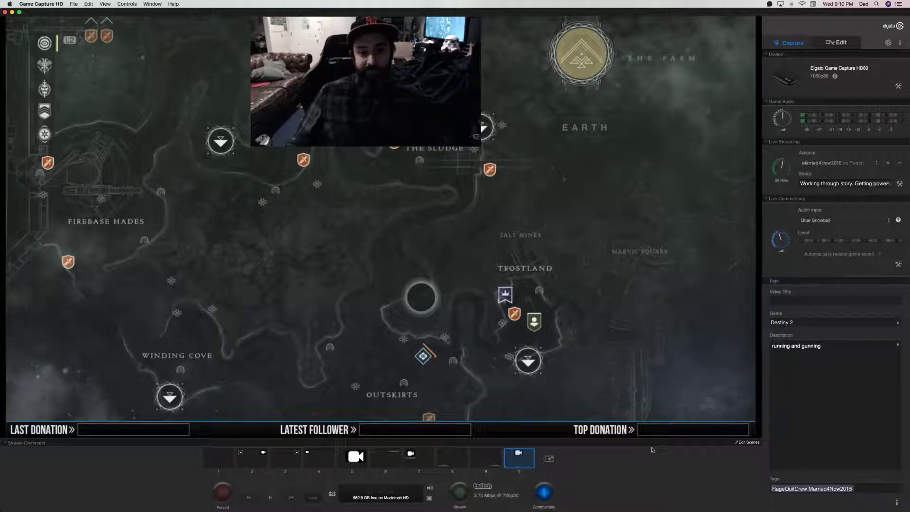
# - Switch to OBS so its compact window sits in front of Game Capture HD
pyautogui.press('super+Tab')
pyautogui.press('super+Tab')
pyautogui.press('super+Tab')
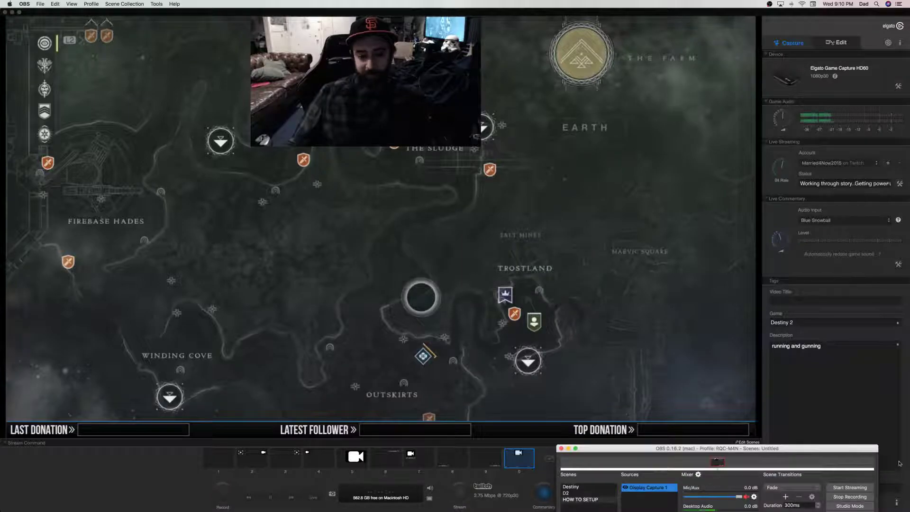